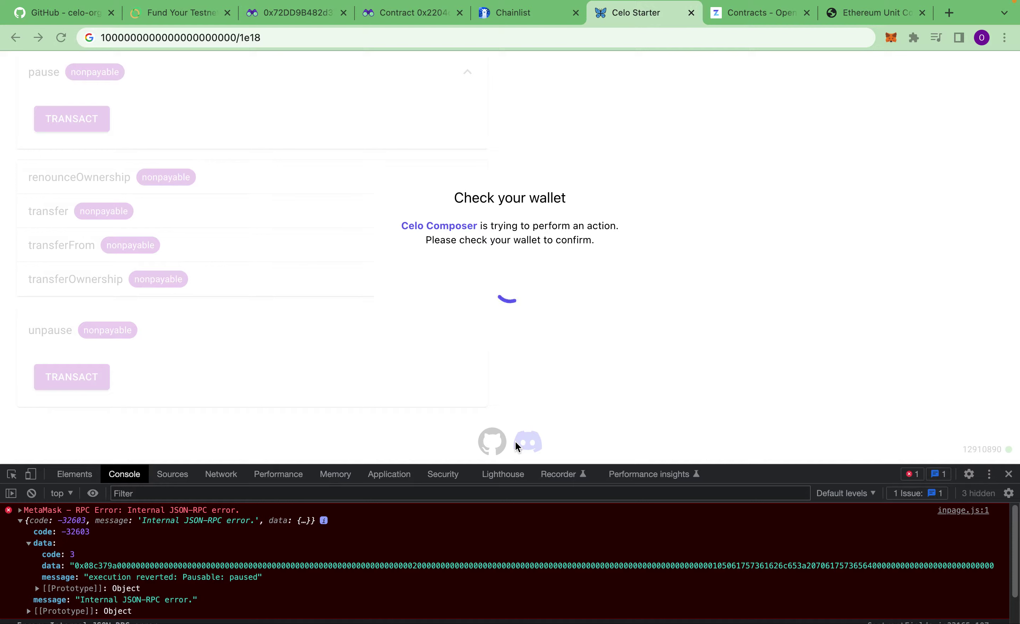
# Step: Clear the old error output from the DevTools console after the unpause transaction
pyautogui.scroll(-2, 90, 574)
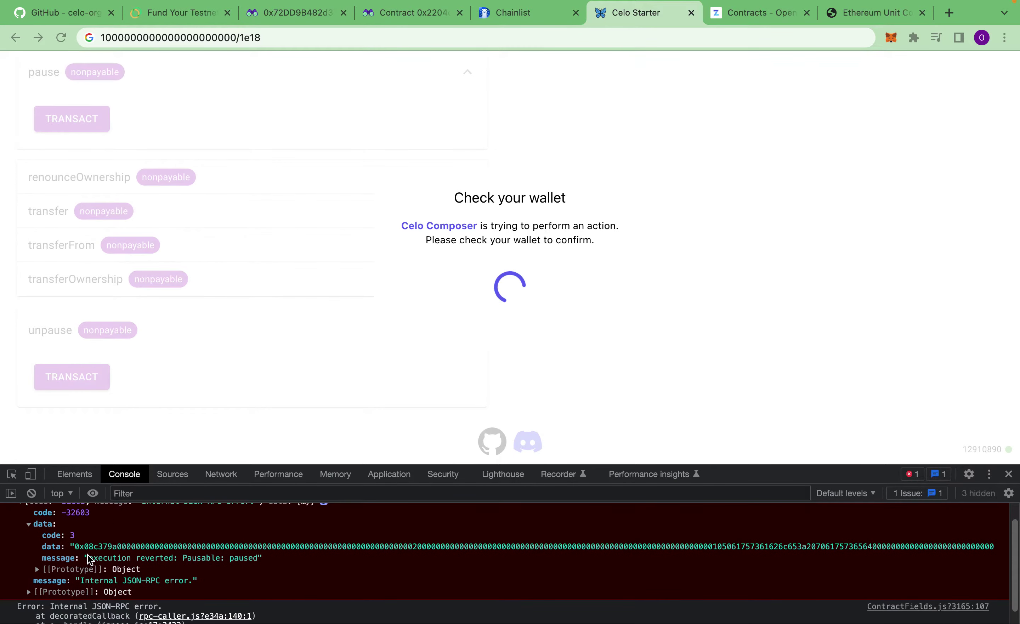
pyautogui.click(31, 493)
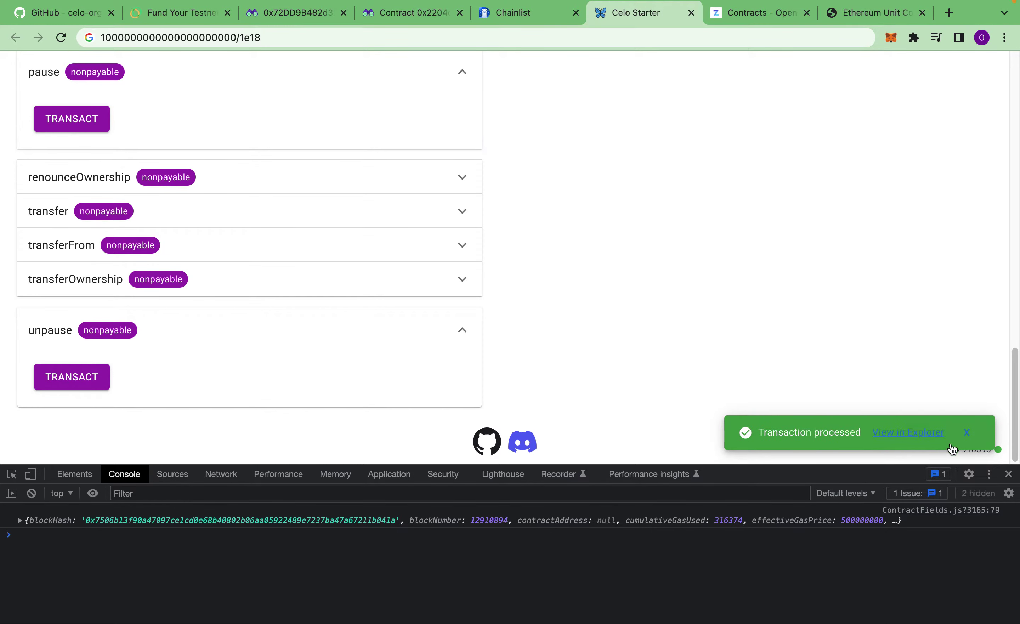
pyautogui.scroll(4, 172, 317)
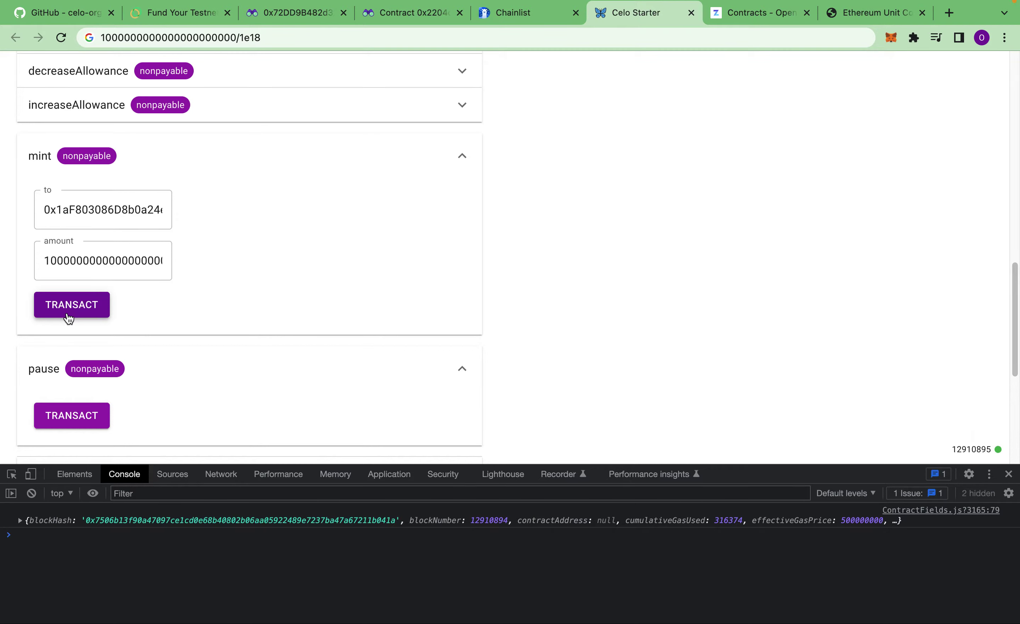
pyautogui.scroll(-5, 159, 255)
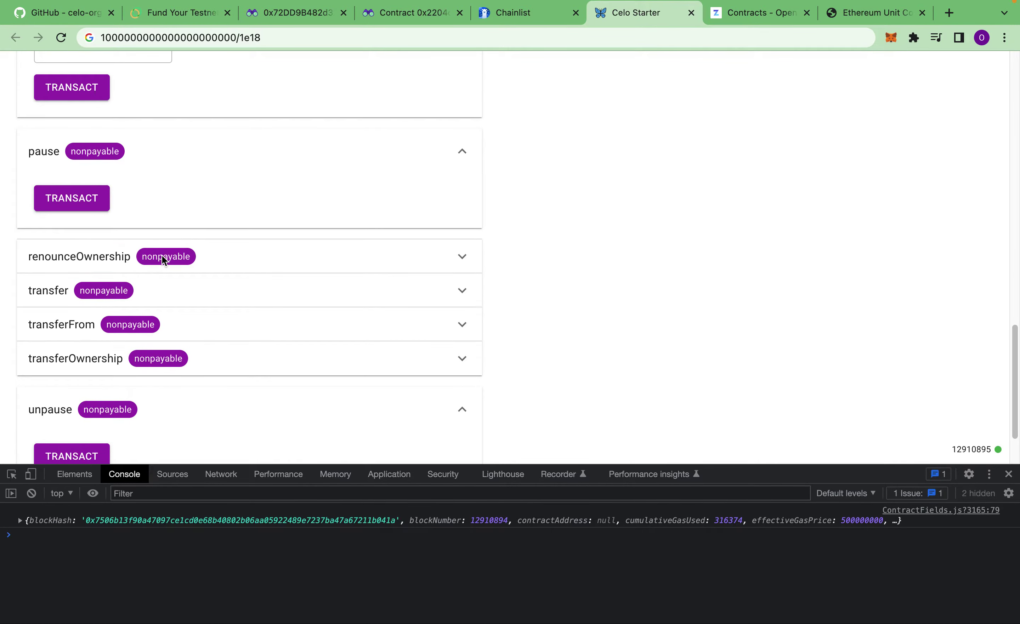
# Step: Expand and collapse the transfer and transferFrom functions to inspect their input fields
pyautogui.click(156, 298)
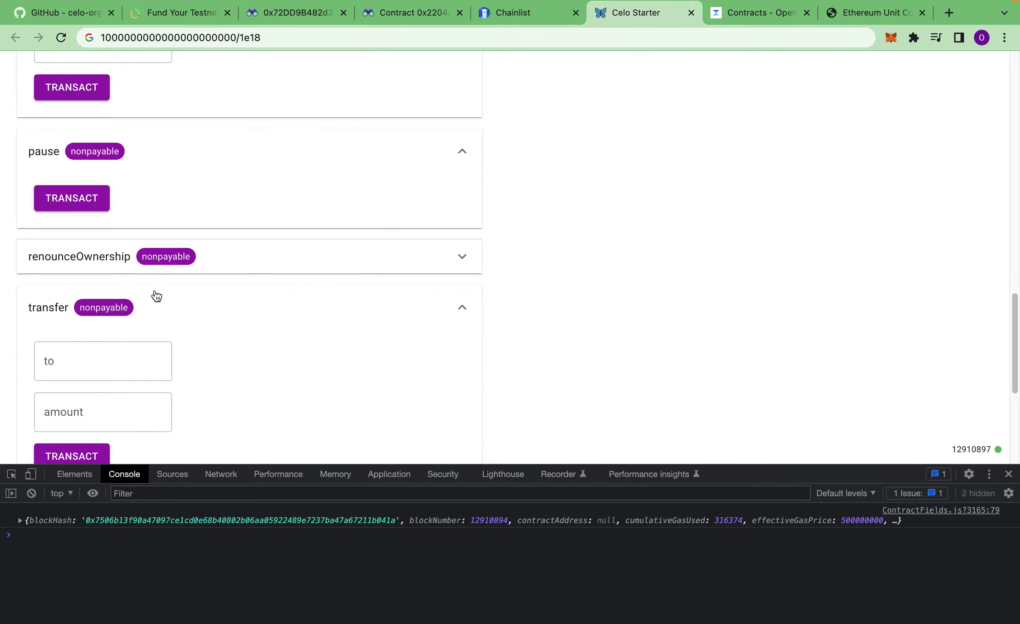
pyautogui.click(98, 361)
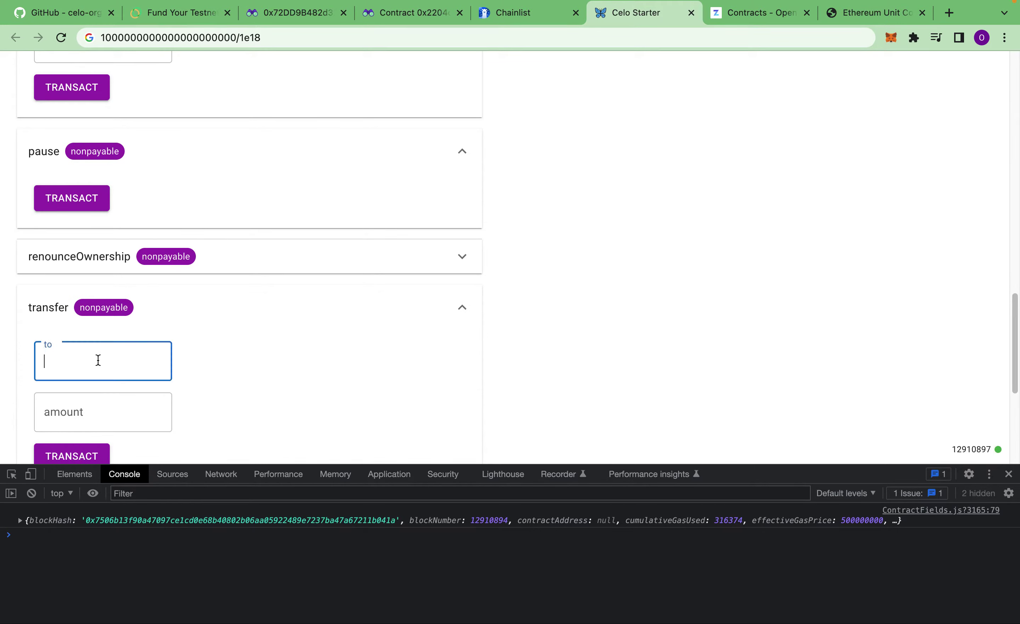
pyautogui.click(164, 300)
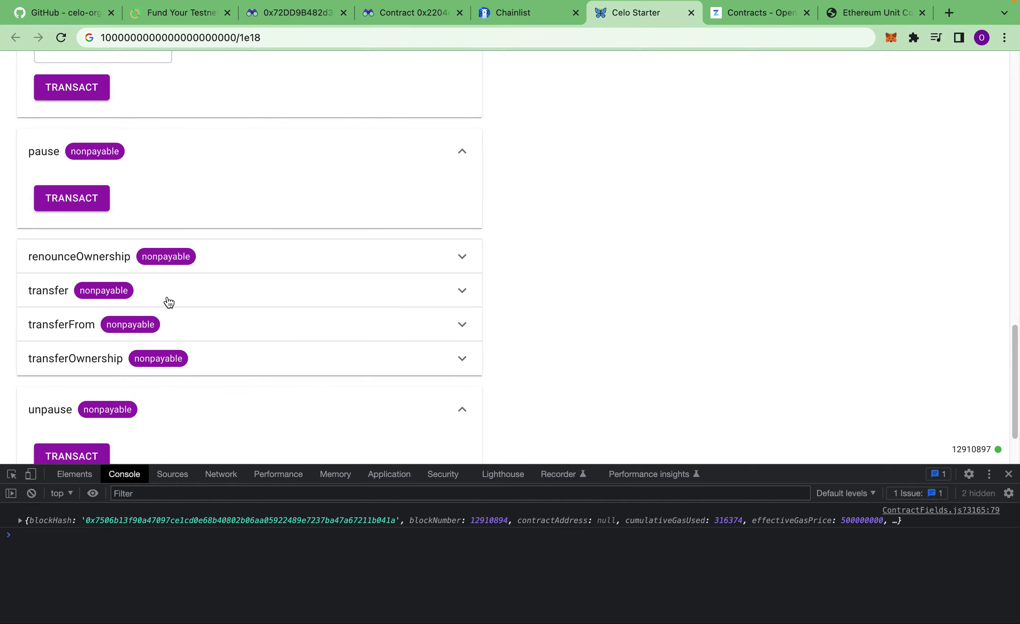
pyautogui.click(190, 335)
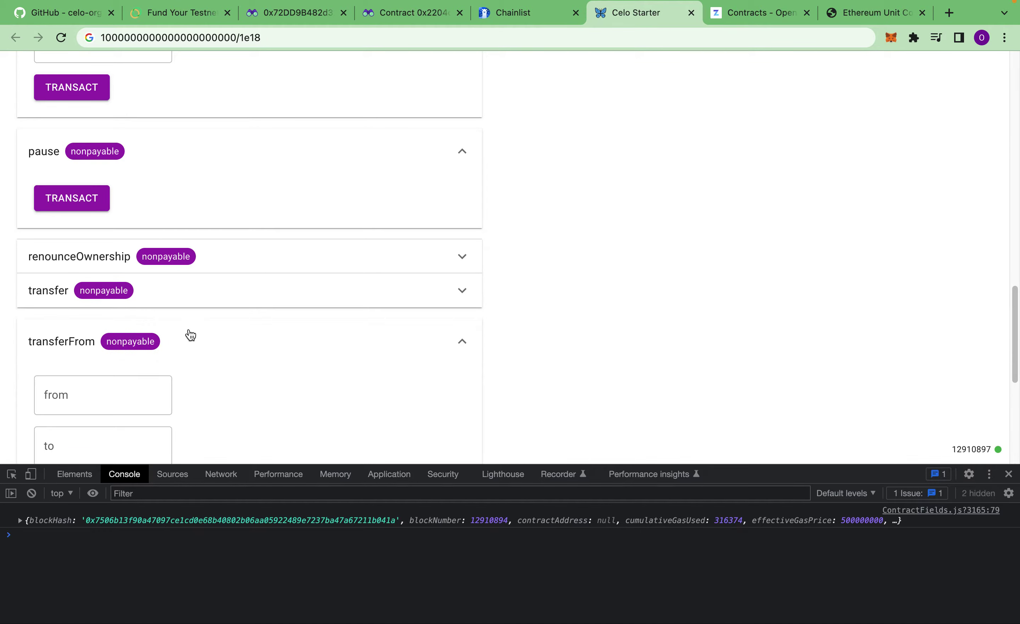
pyautogui.click(190, 335)
pyautogui.click(192, 333)
pyautogui.click(186, 322)
pyautogui.scroll(-2, 181, 323)
pyautogui.scroll(15, 212, 314)
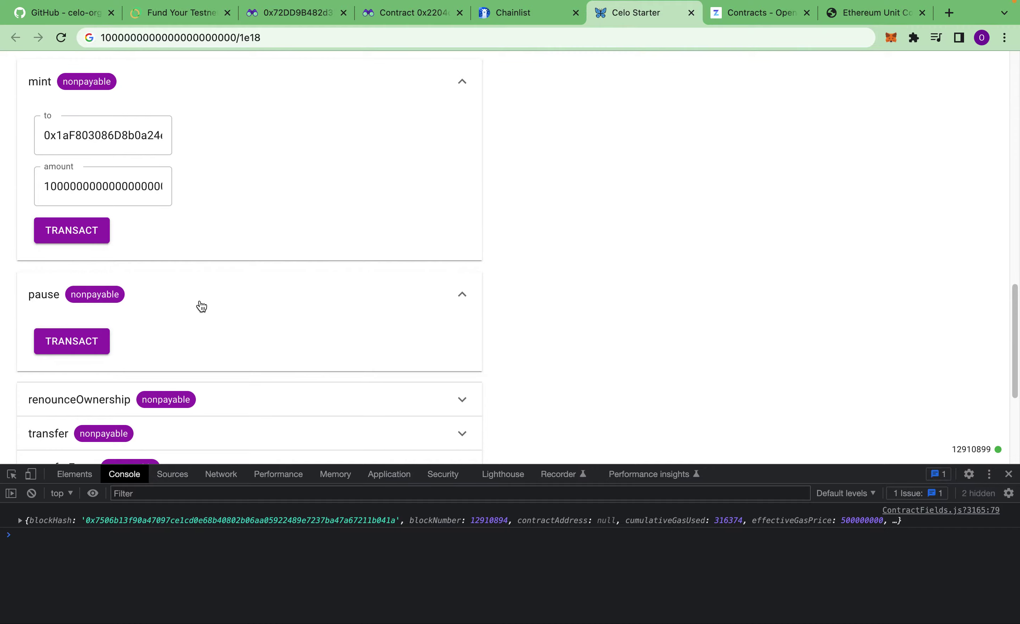
# Step: Find the Unpaused event from block 12910894 above Paused in Events, then switch to the Contract 0x2204 page
pyautogui.scroll(10, 207, 319)
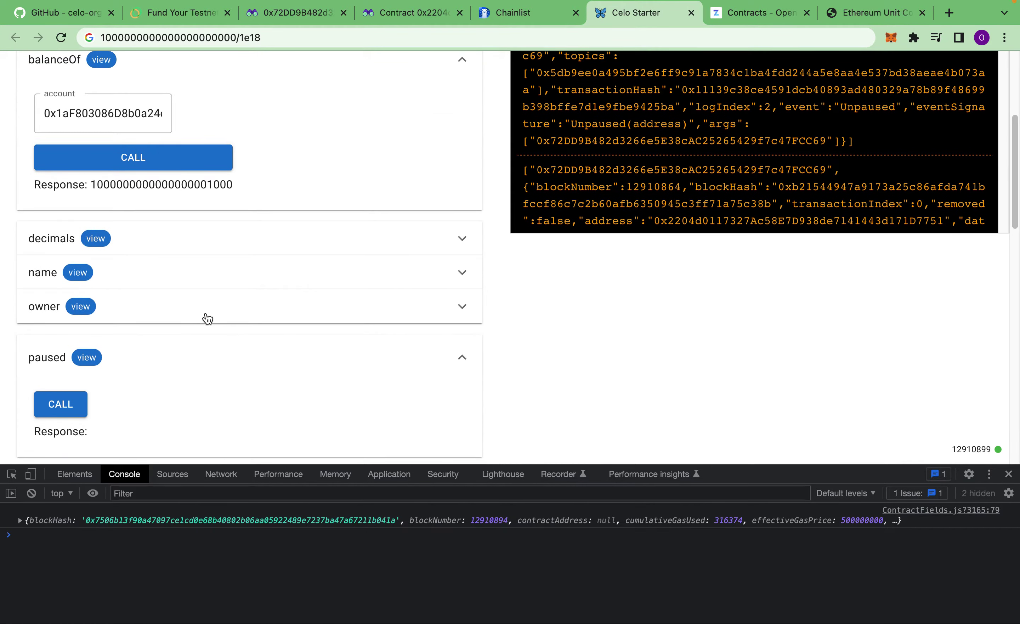
pyautogui.scroll(-1, 623, 271)
pyautogui.scroll(-10, 623, 271)
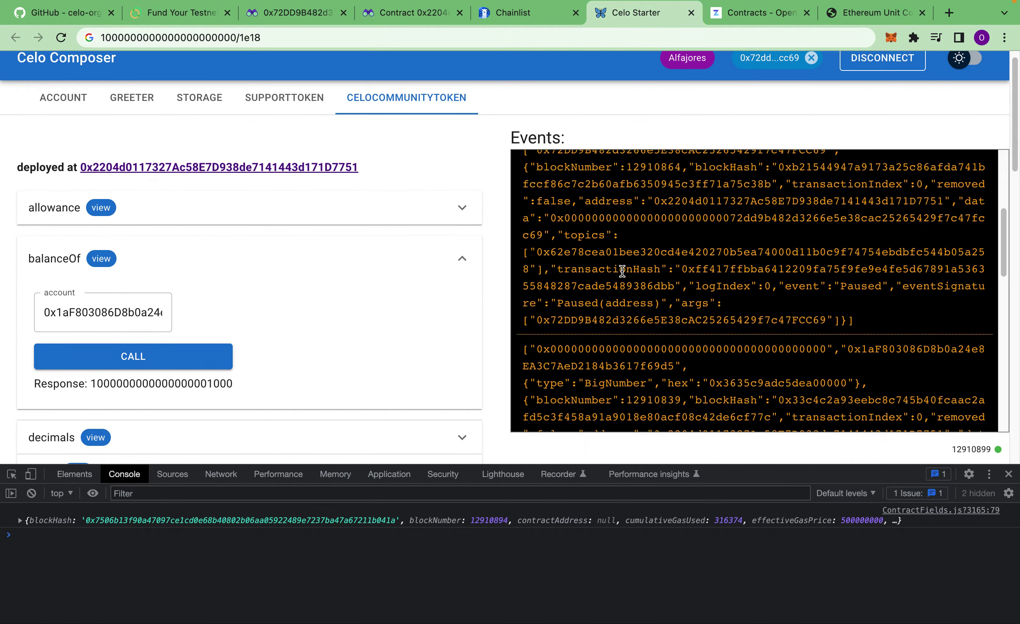
pyautogui.scroll(5, 623, 271)
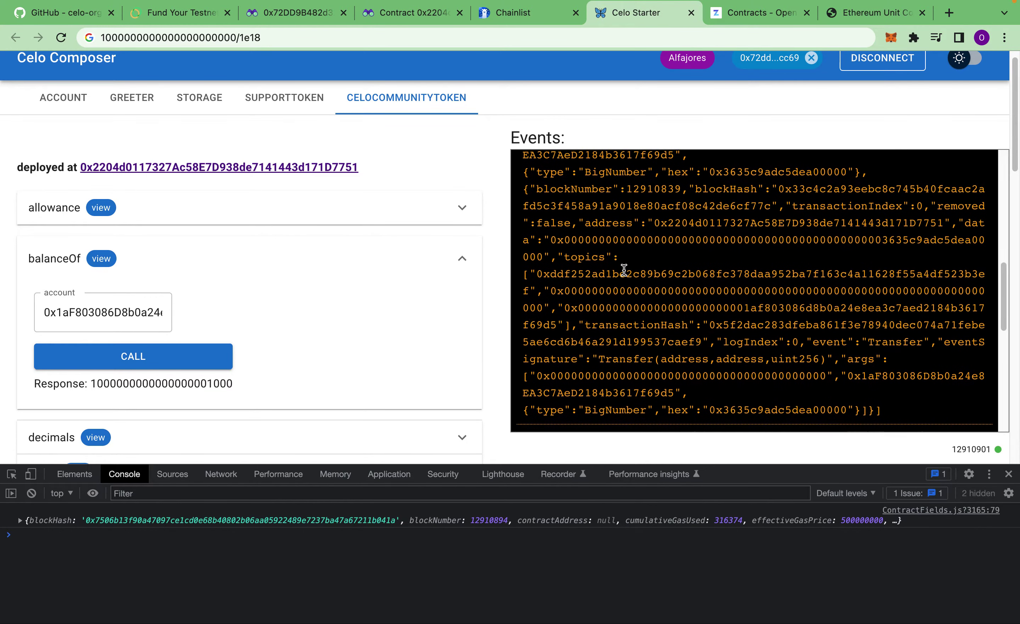
pyautogui.scroll(1, 624, 272)
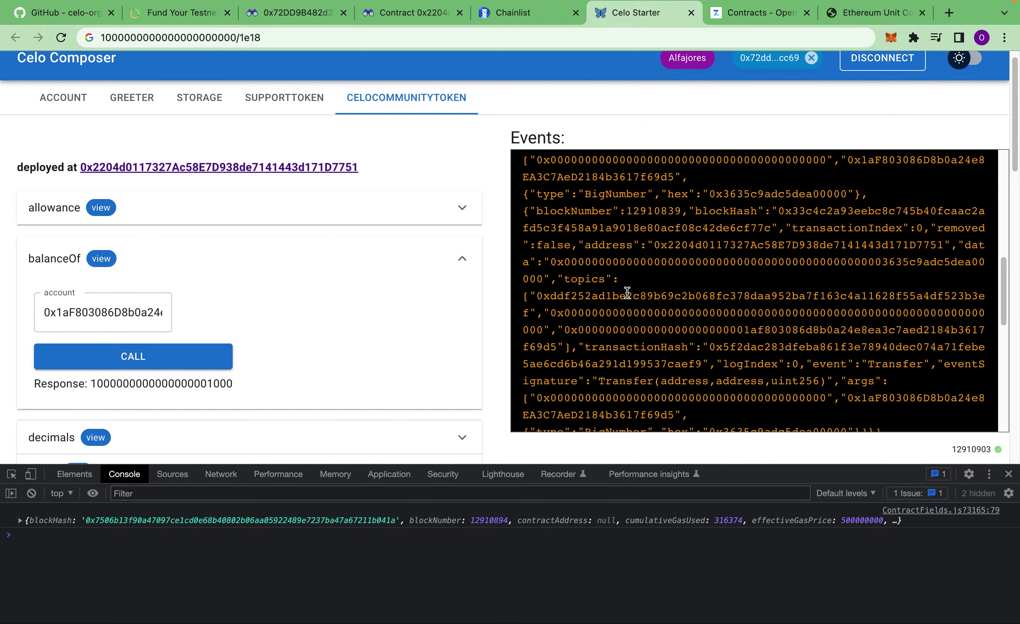
pyautogui.scroll(5, 627, 292)
pyautogui.scroll(1, 480, 287)
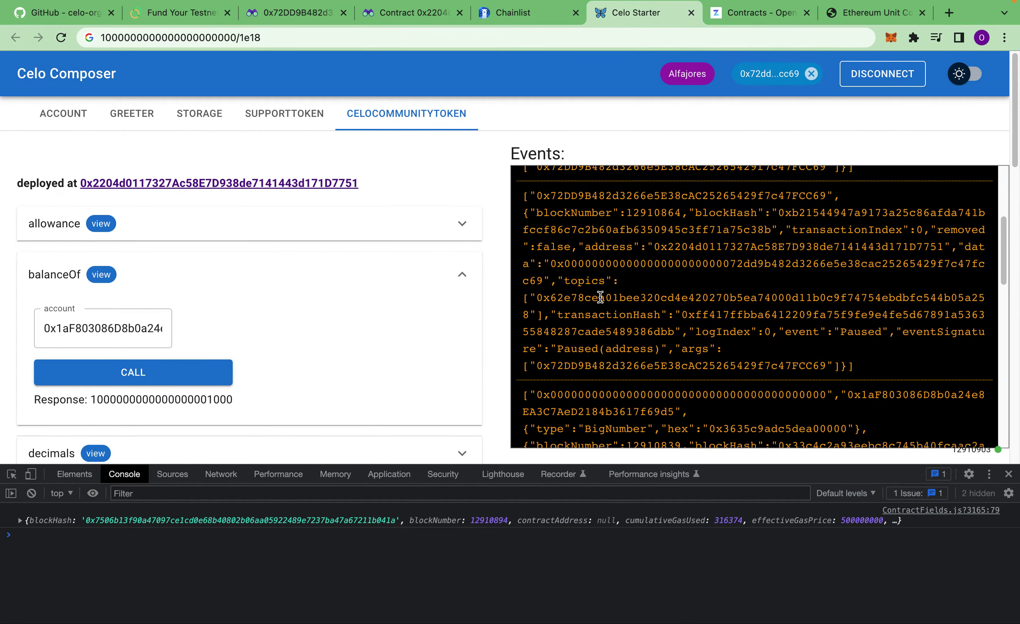
pyautogui.scroll(4, 600, 297)
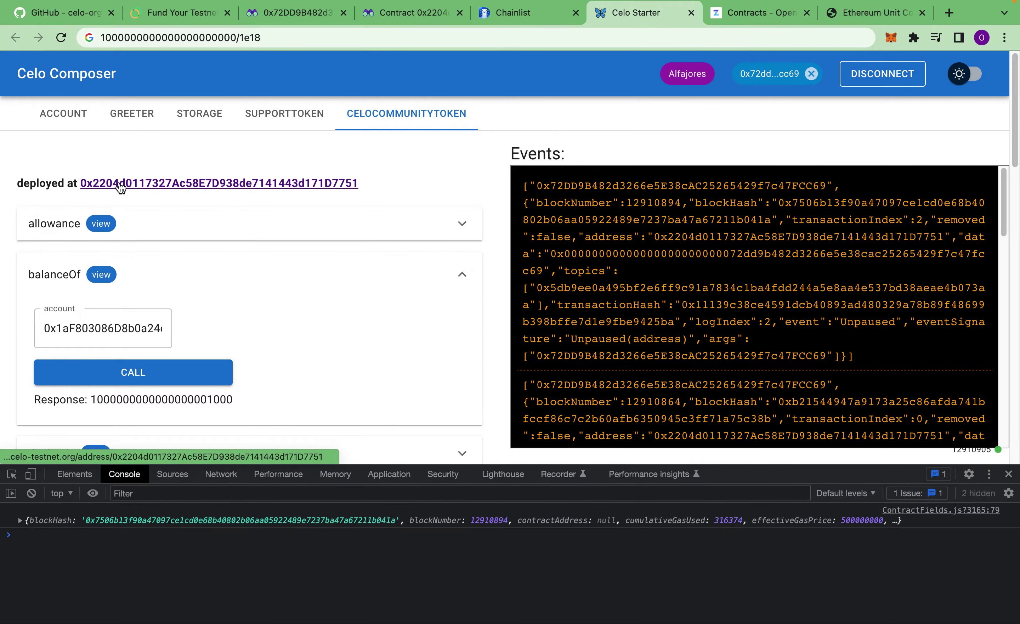
pyautogui.click(397, 17)
# Step: Browse CeloCommunityToken's Deployed ByteCode on the Code tab, then switch to the Ethereum Unit Converter
pyautogui.scroll(-2, 506, 297)
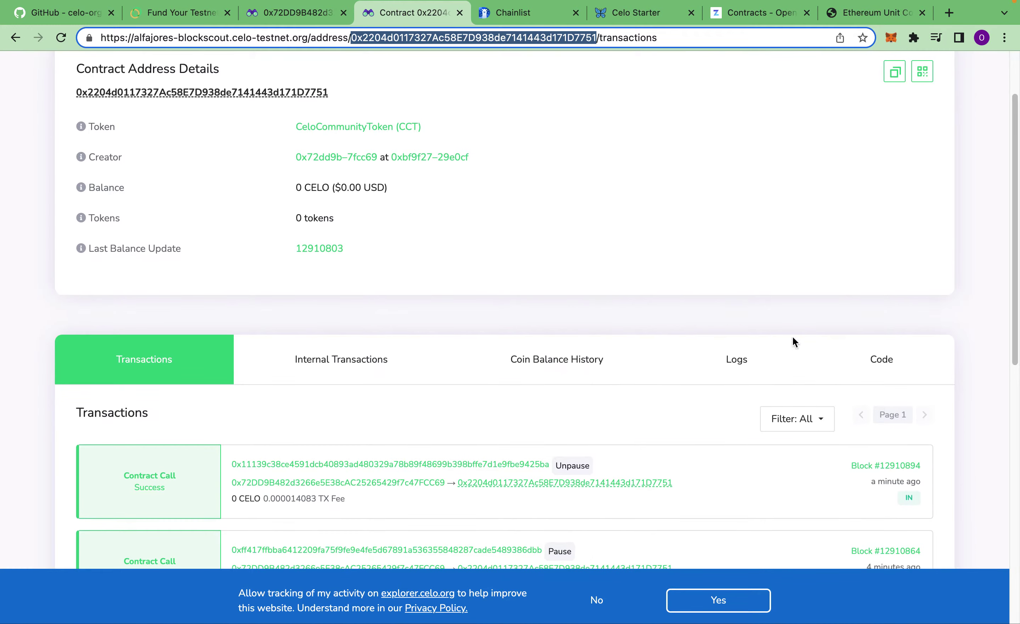
pyautogui.click(873, 377)
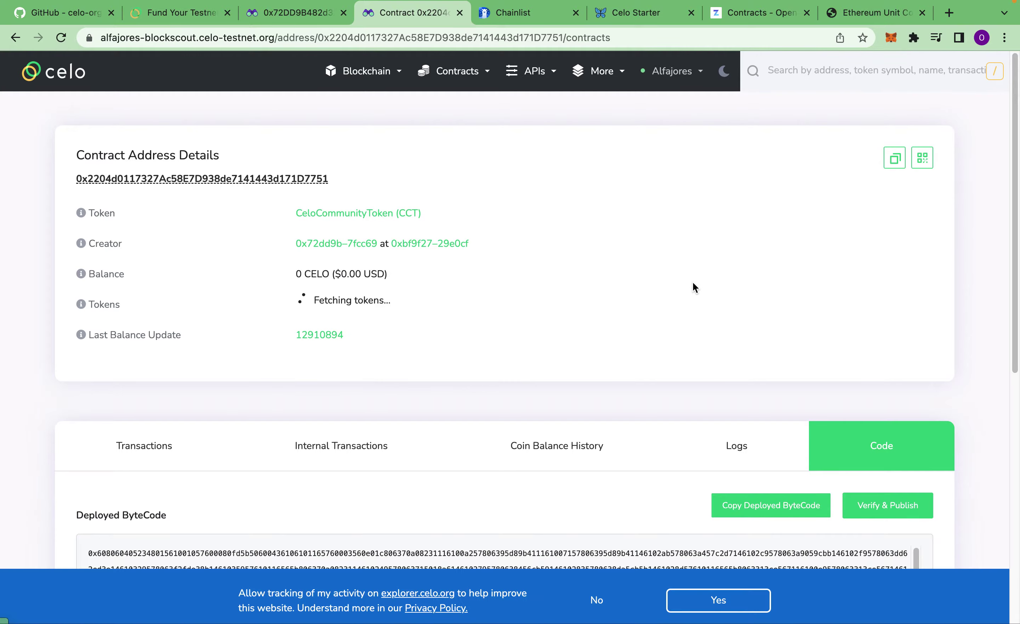
pyautogui.scroll(-6, 654, 318)
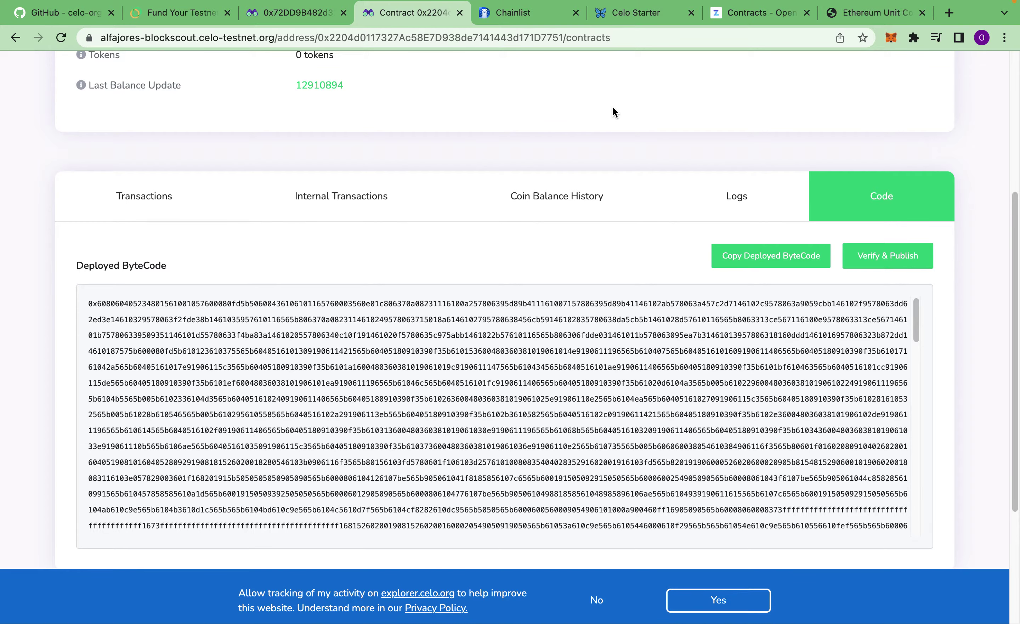
pyautogui.scroll(6, 621, 161)
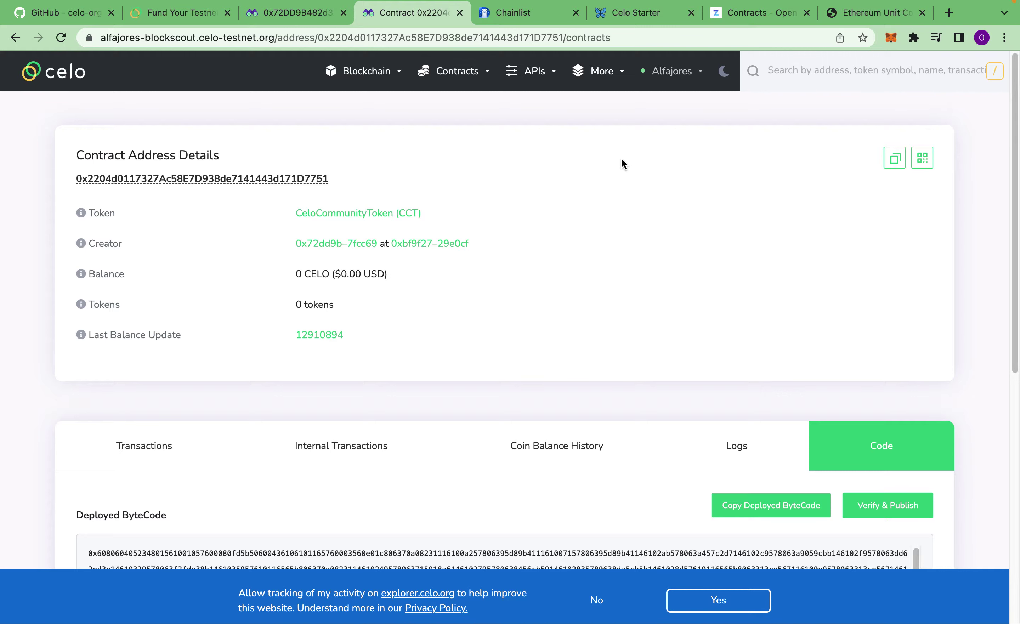
pyautogui.click(890, 16)
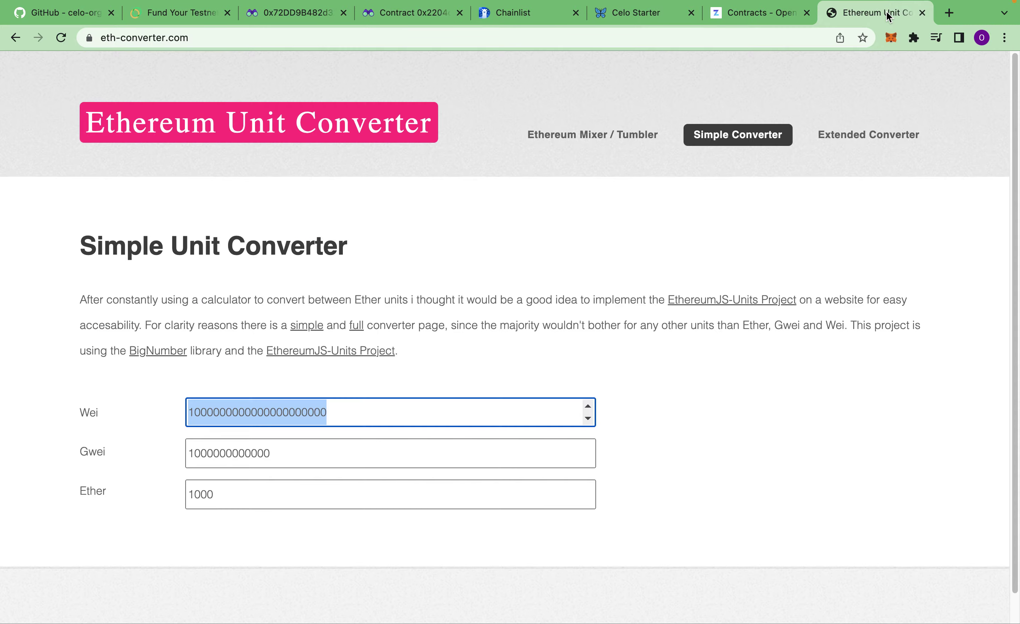
# Step: In a new tab, search Google for 'celo explorer' and open the explorer.celo.org result
pyautogui.click(950, 13)
pyautogui.write('celo')
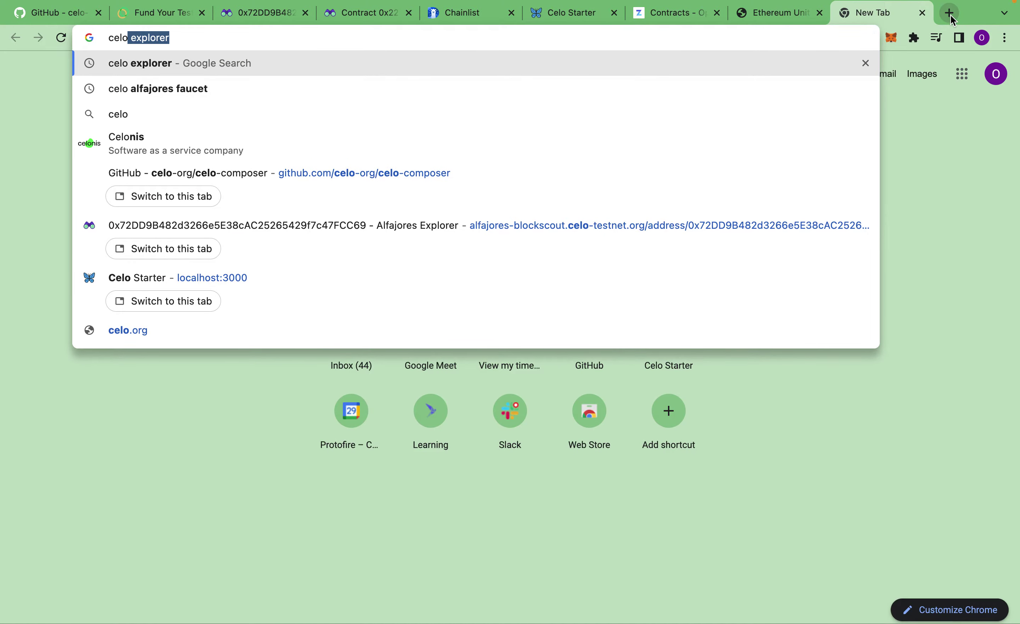
pyautogui.press('Return')
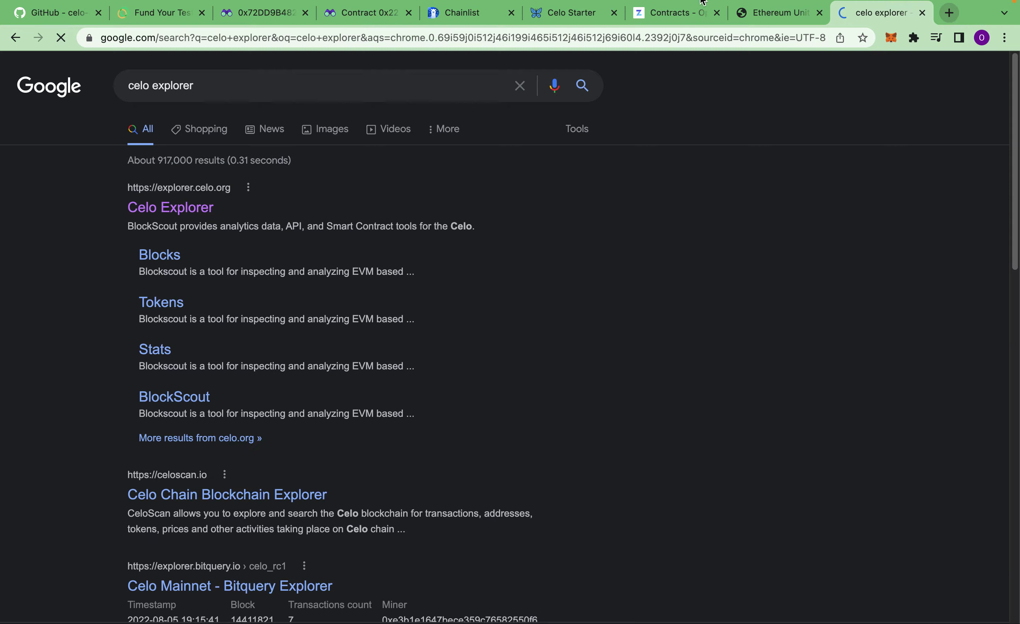
pyautogui.click(168, 208)
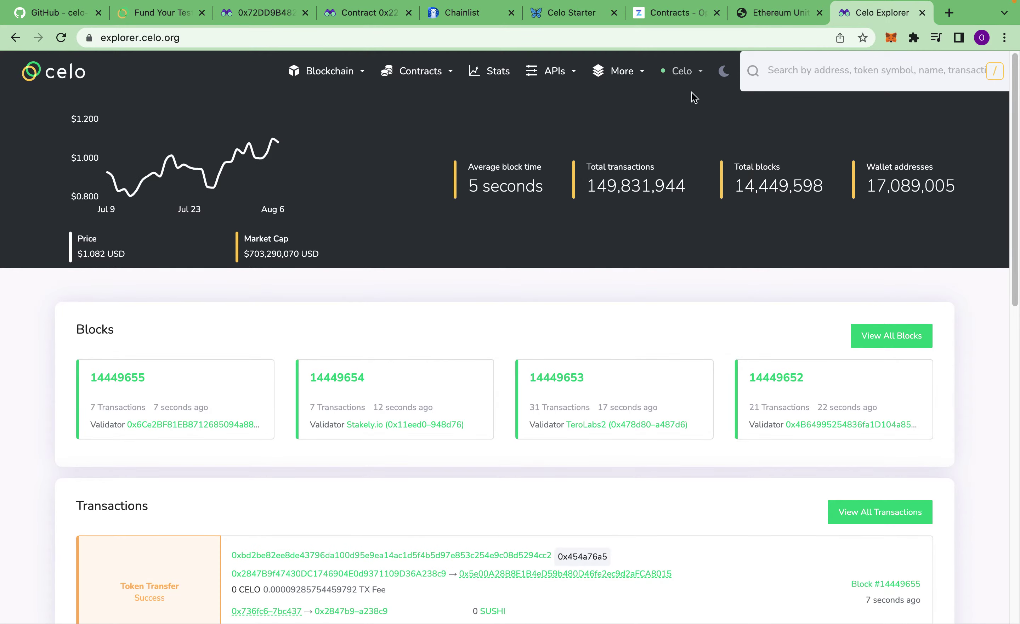
# Step: Check the Celo network list, reloading the mainnet explorer home page in between
pyautogui.click(696, 79)
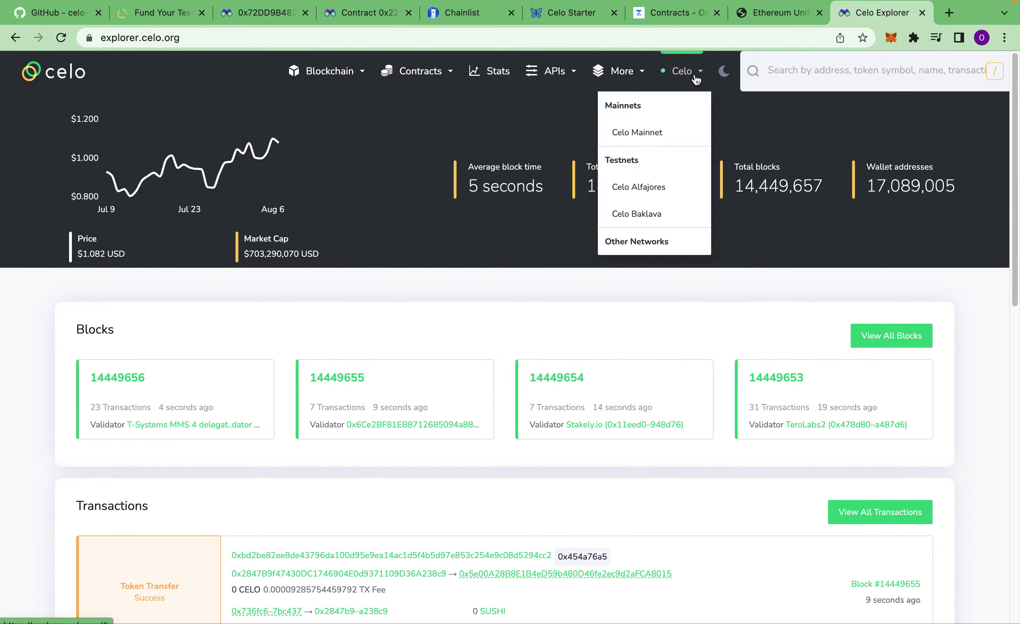
pyautogui.click(323, 140)
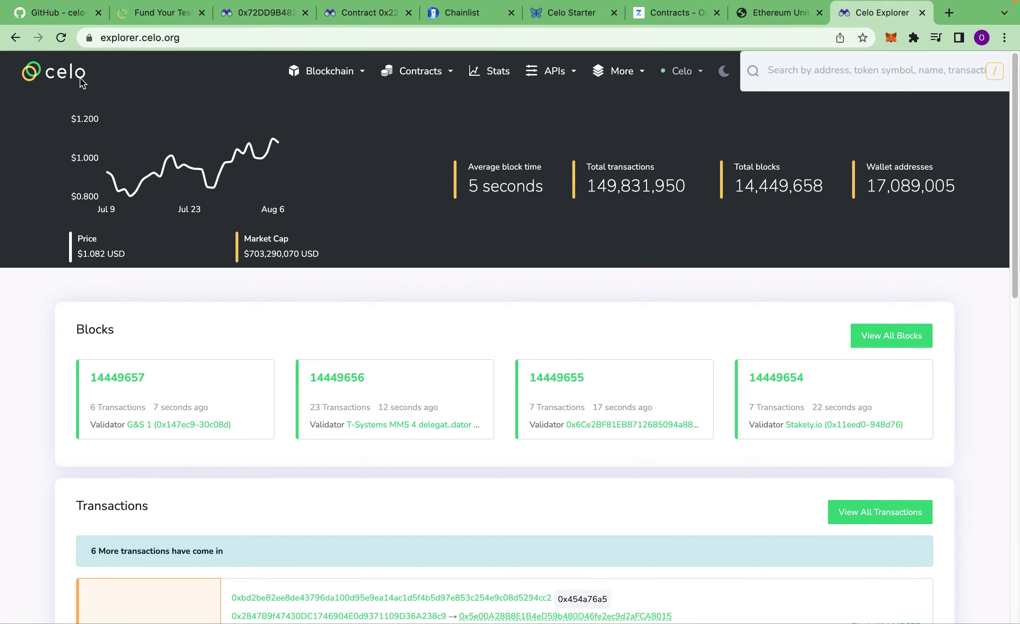
pyautogui.click(69, 80)
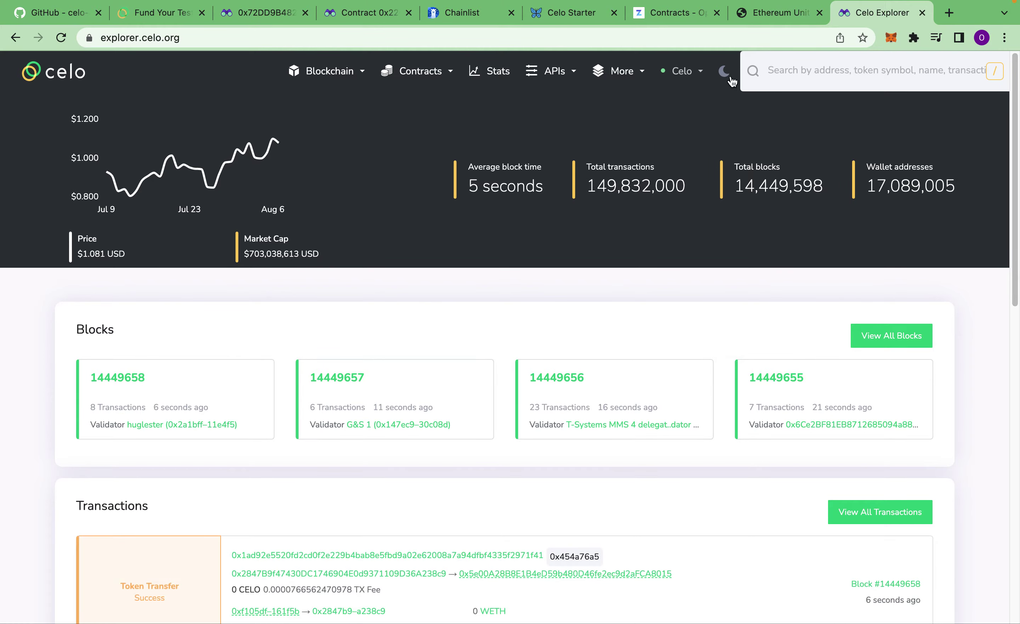
pyautogui.click(696, 79)
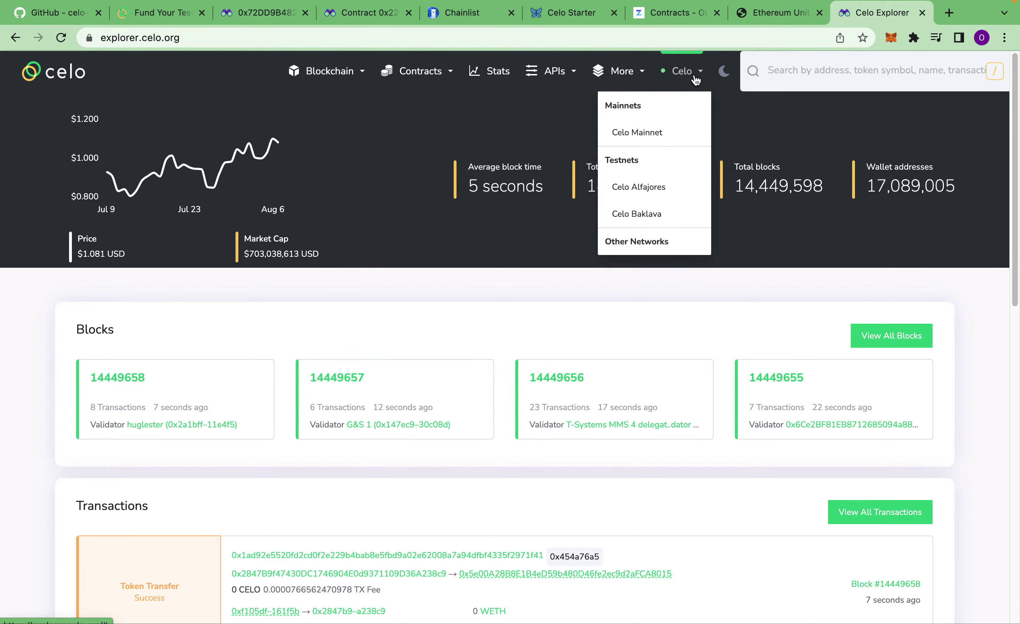
pyautogui.click(377, 128)
# Step: Try the 'celo' address-bar suggestions and the More resources menu, then return to the Google results
pyautogui.click(197, 37)
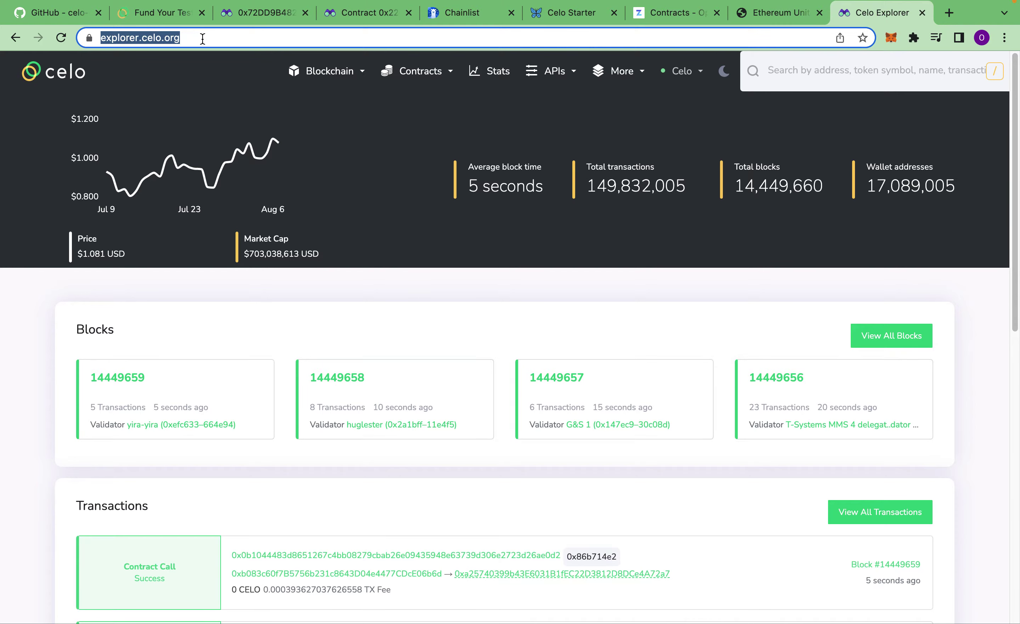
pyautogui.write('celo')
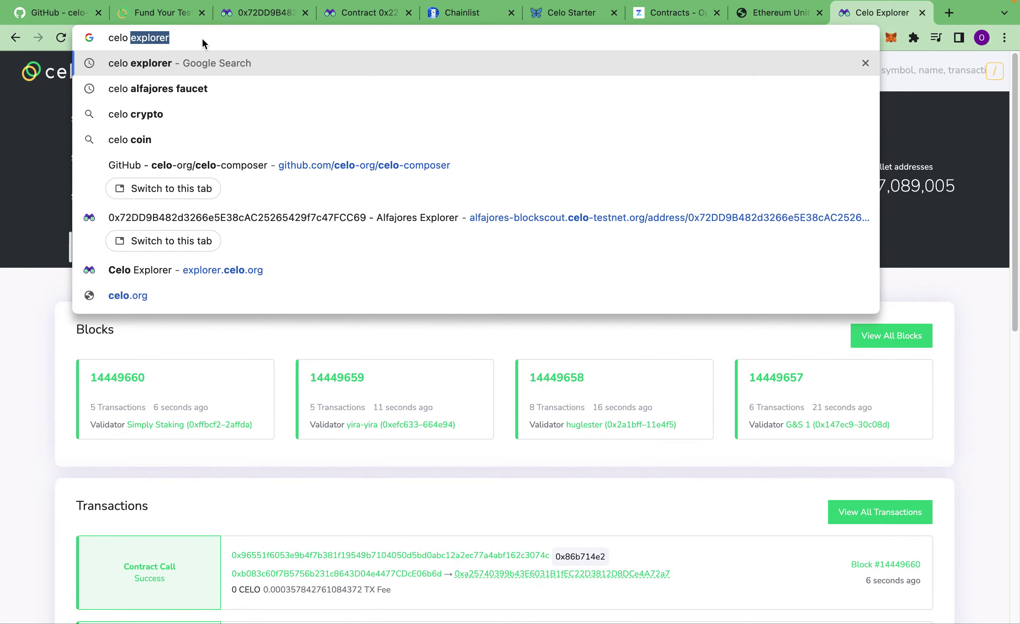
pyautogui.press('Down')
pyautogui.press('Down')
pyautogui.press('Down')
pyautogui.press('Down')
pyautogui.press('Down')
pyautogui.press('Down')
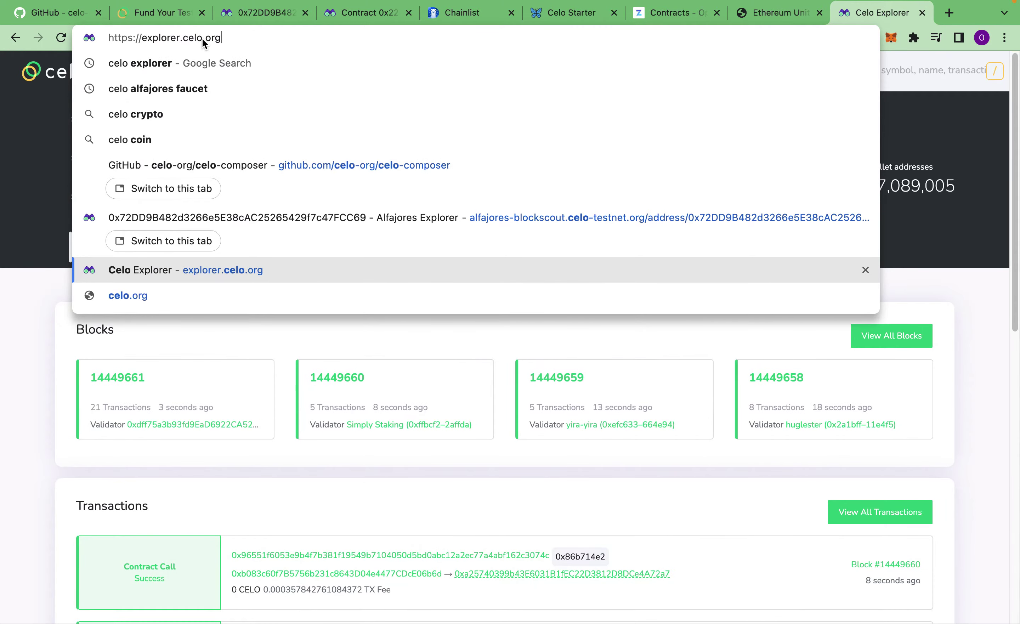
pyautogui.click(38, 153)
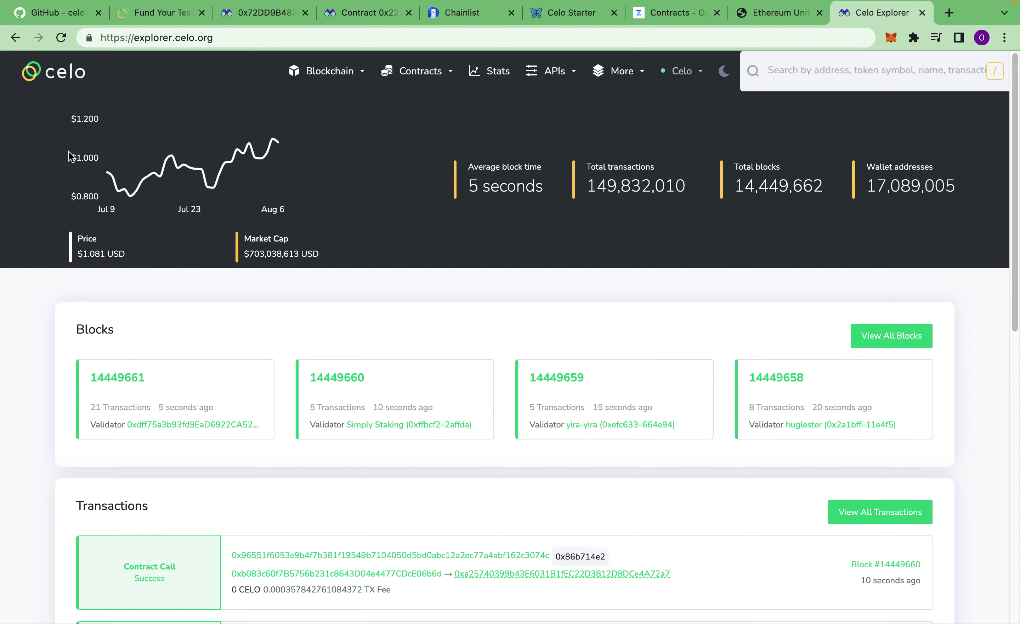
pyautogui.click(639, 74)
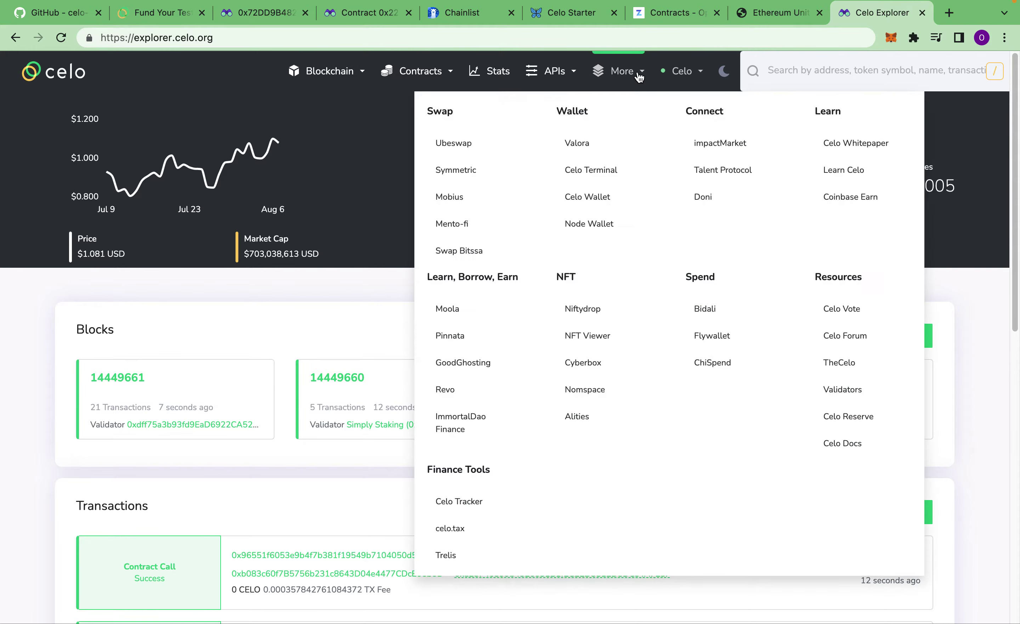
pyautogui.click(640, 76)
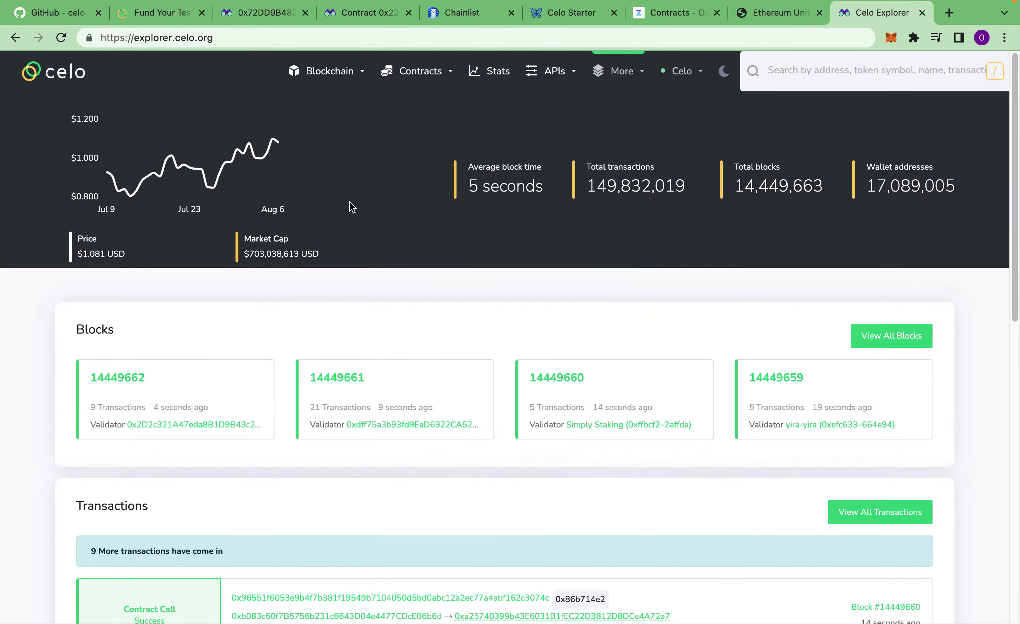
pyautogui.click(23, 40)
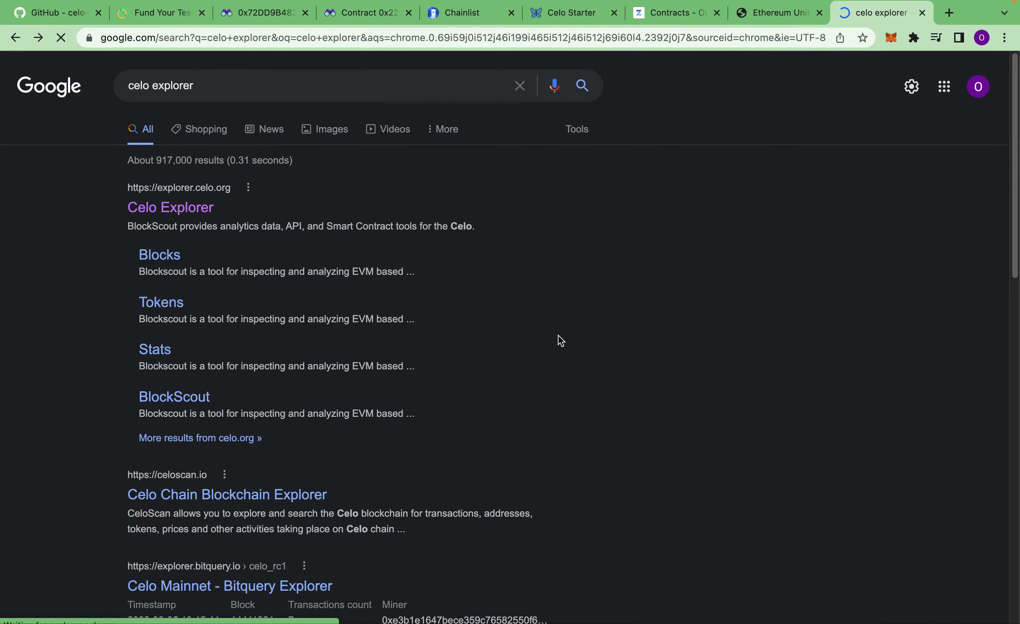
# Step: Scroll down and open the 'Celo Chain Blockchain Explorer' celoscan.io result, reaching its login page
pyautogui.scroll(-2, 558, 336)
pyautogui.scroll(-1, 578, 316)
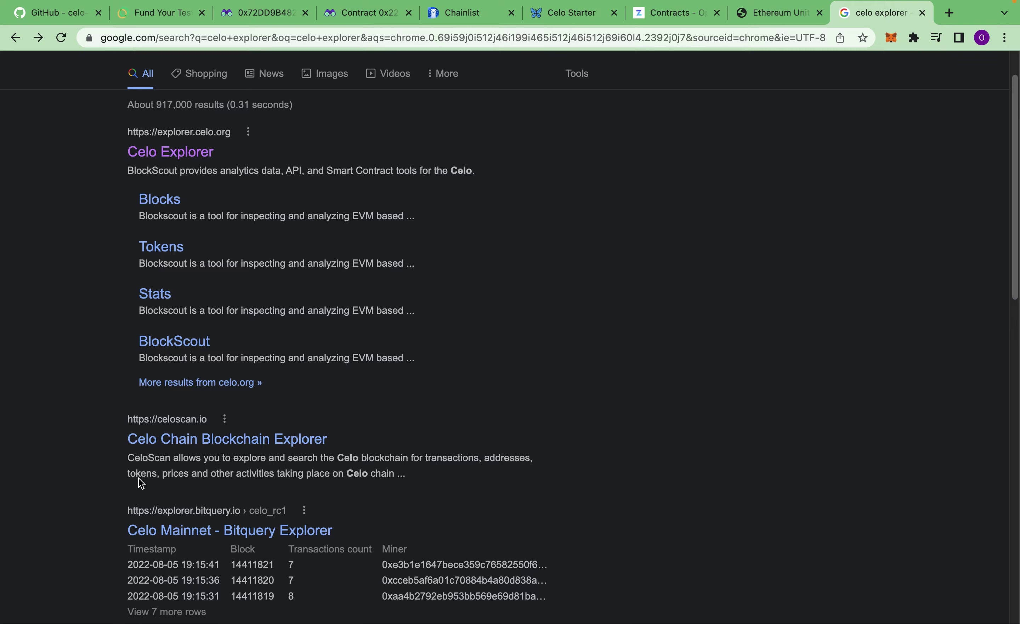
pyautogui.click(192, 440)
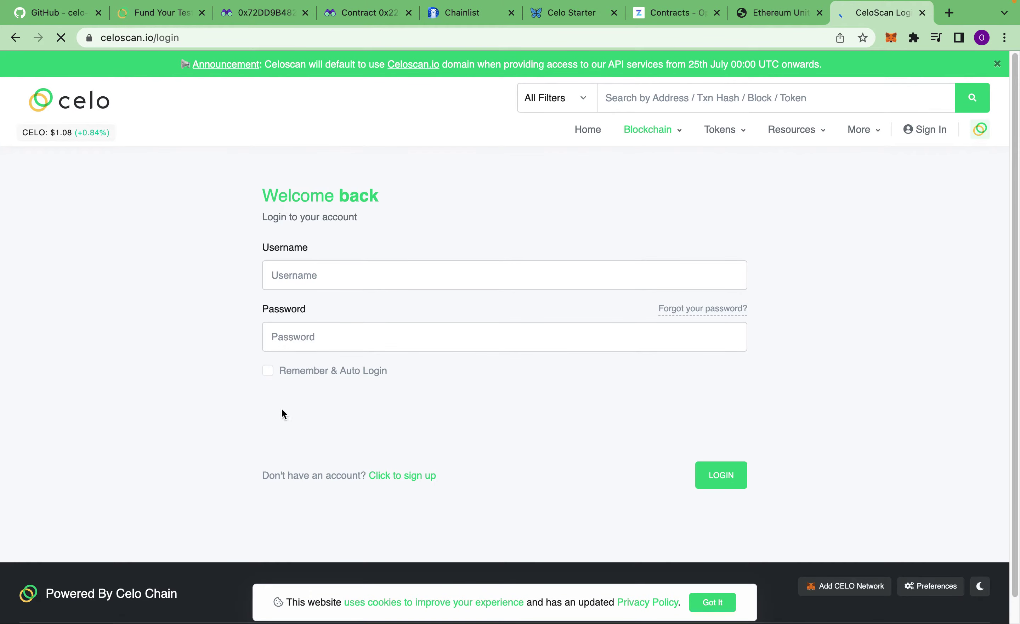
# Step: Open CeloScan's Register a New Account form, enter a username, and begin typing the e-mail address
pyautogui.click(406, 477)
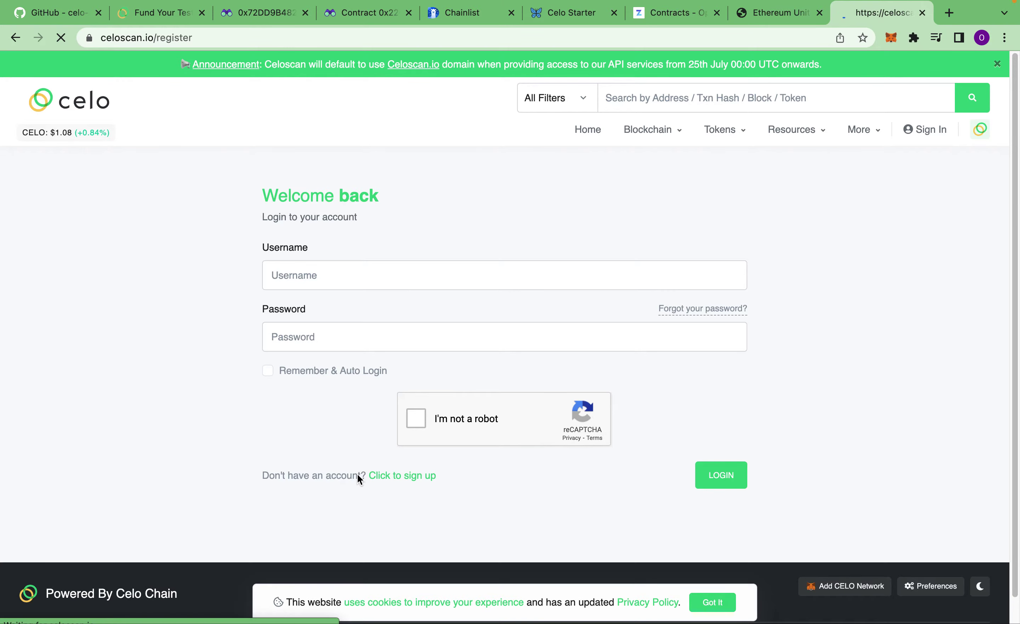
pyautogui.click(333, 270)
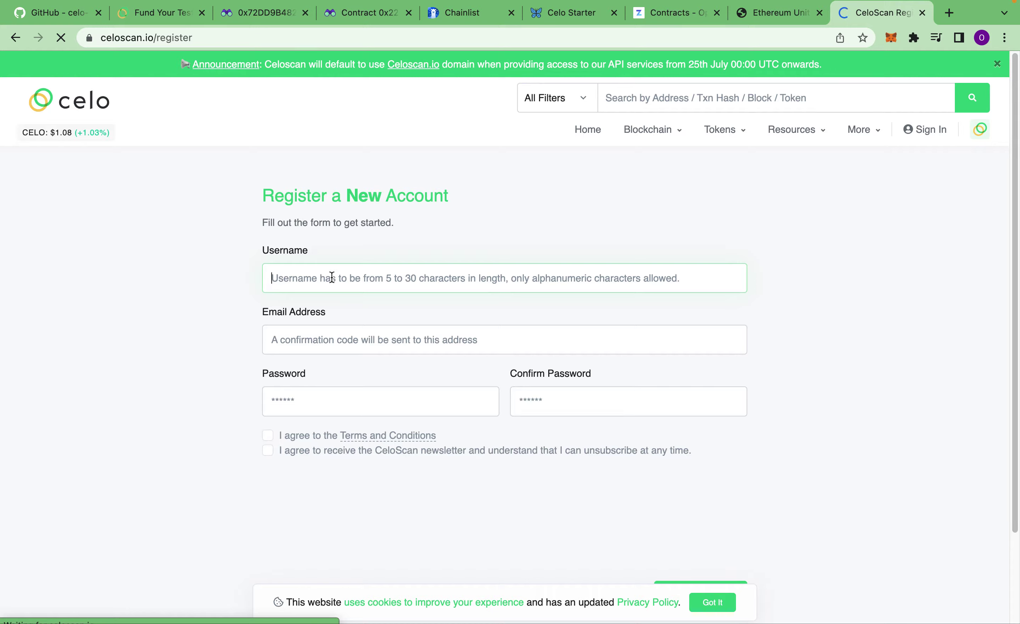
pyautogui.click(316, 331)
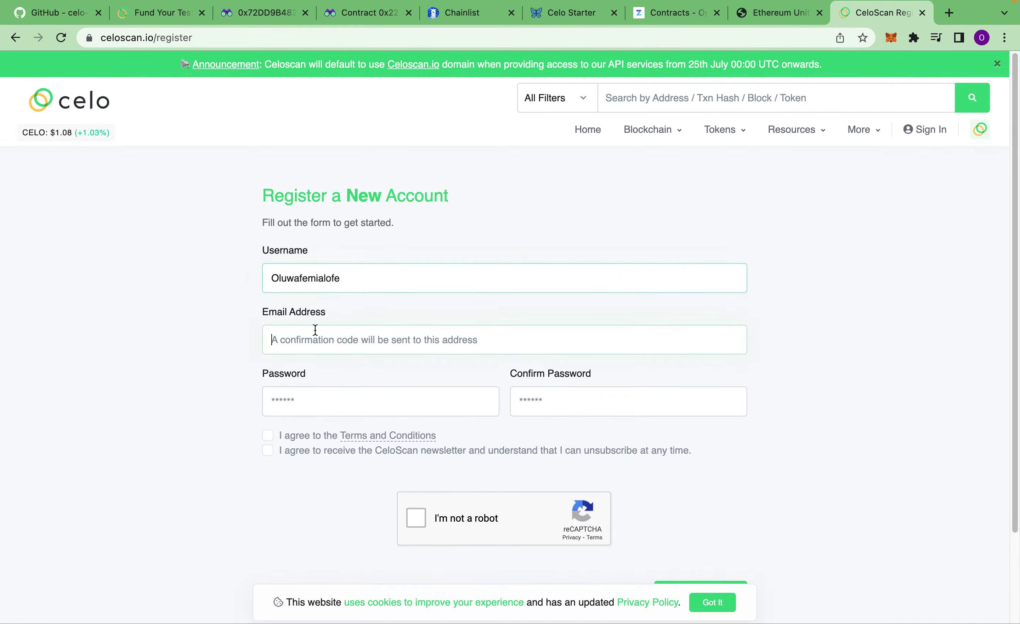
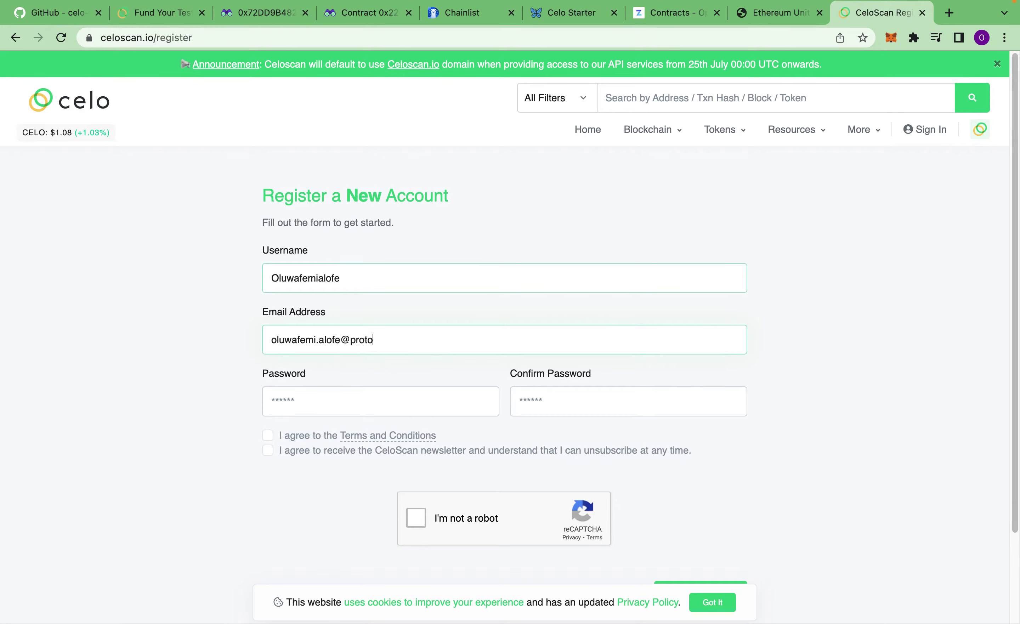